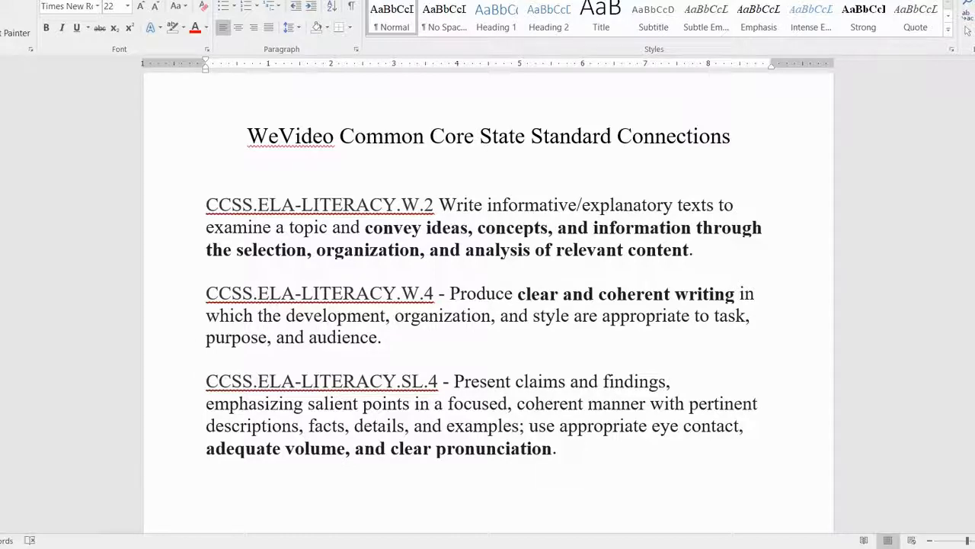
left_click(283, 526)
left_click(460, 507)
left_click(309, 476)
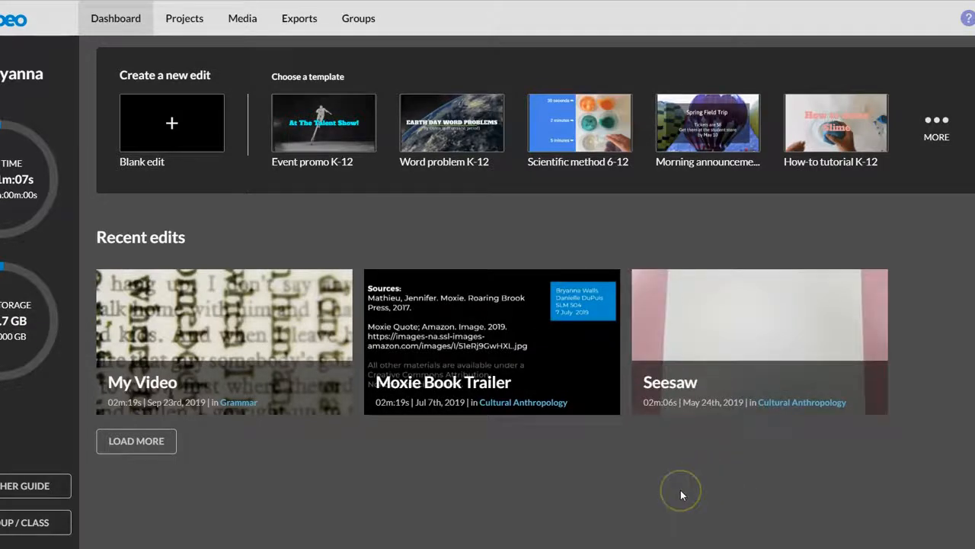
Look over the project list, return to the dashboard and open the My Video edit in the video editor.
left_click(183, 27)
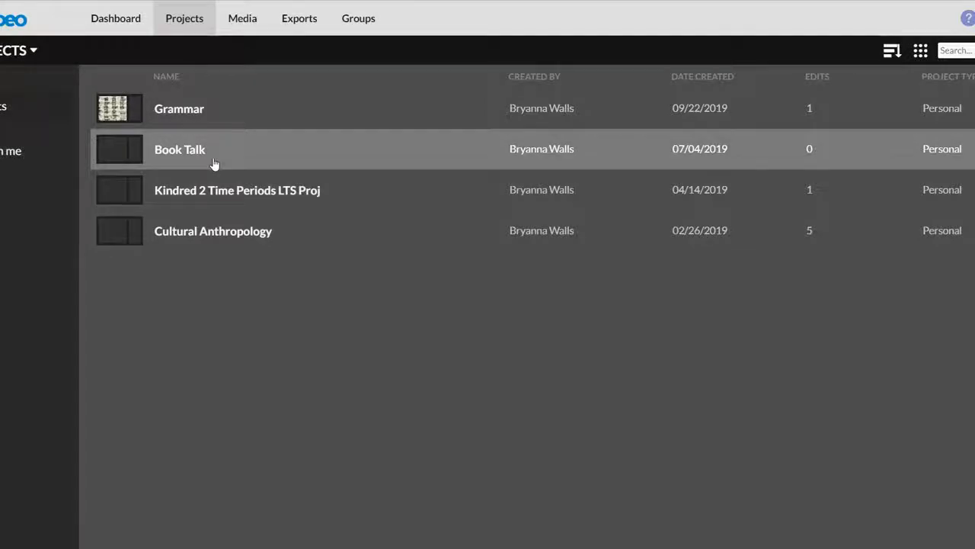
left_click(237, 279)
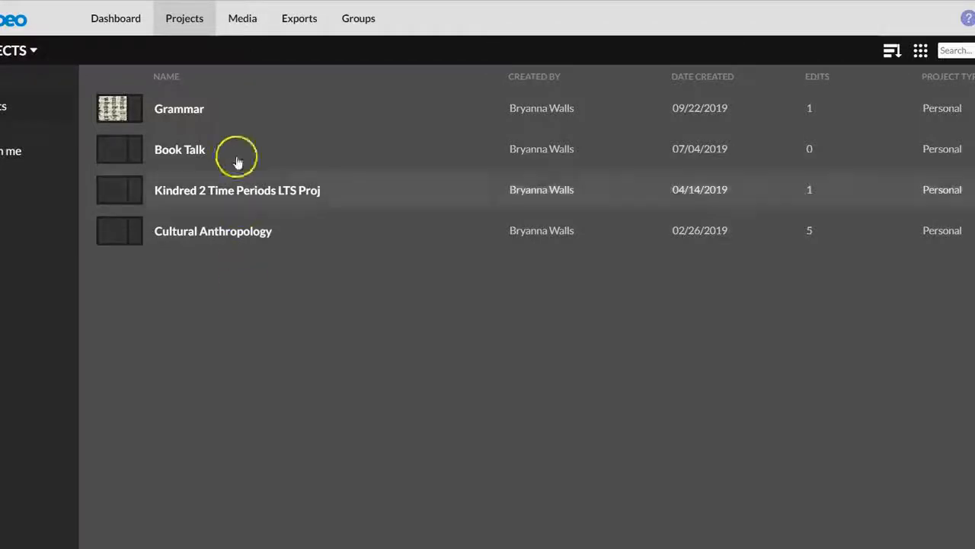
left_click(104, 24)
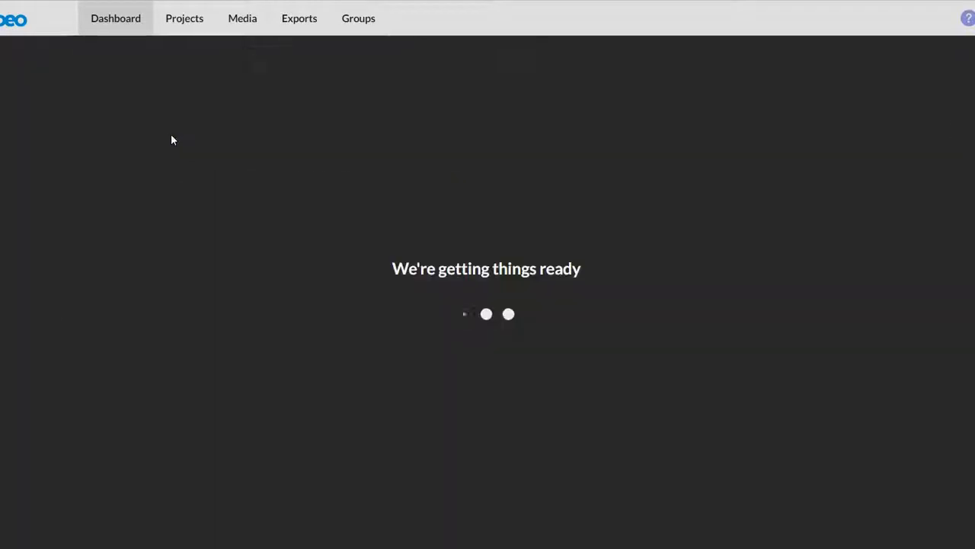
left_click(177, 137)
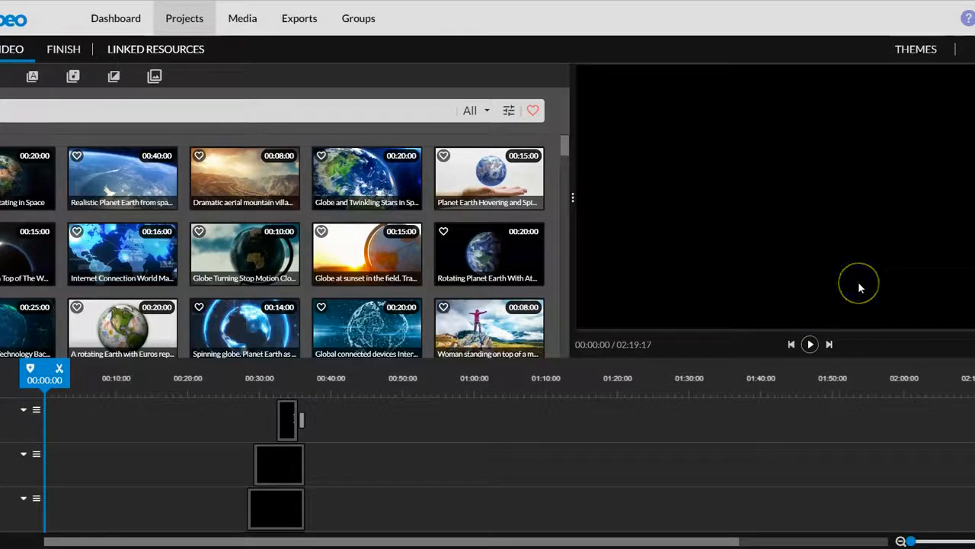
Preview the edit at 00:32:00 and examine the stacked text, image and audio tracks in the timeline.
left_click(274, 383)
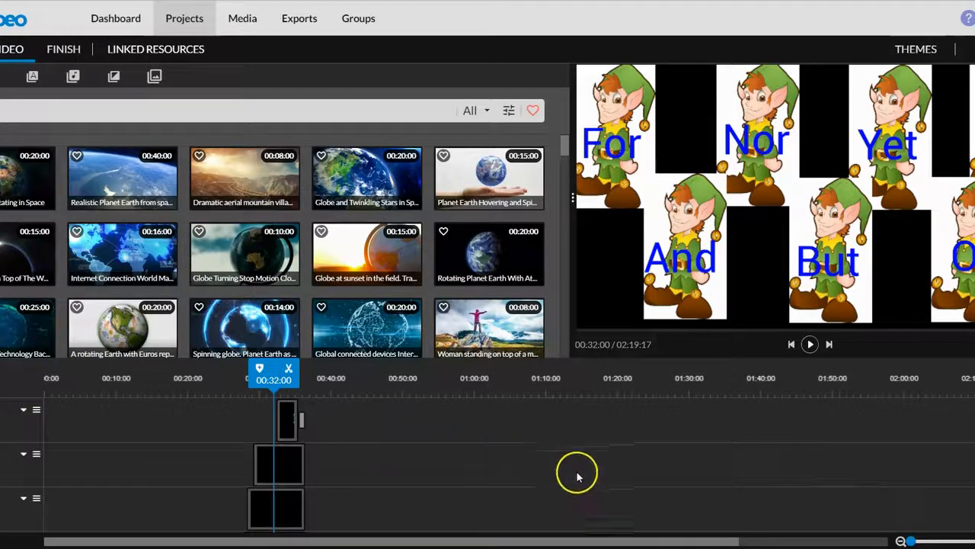
scroll(607, 472, "up", 1)
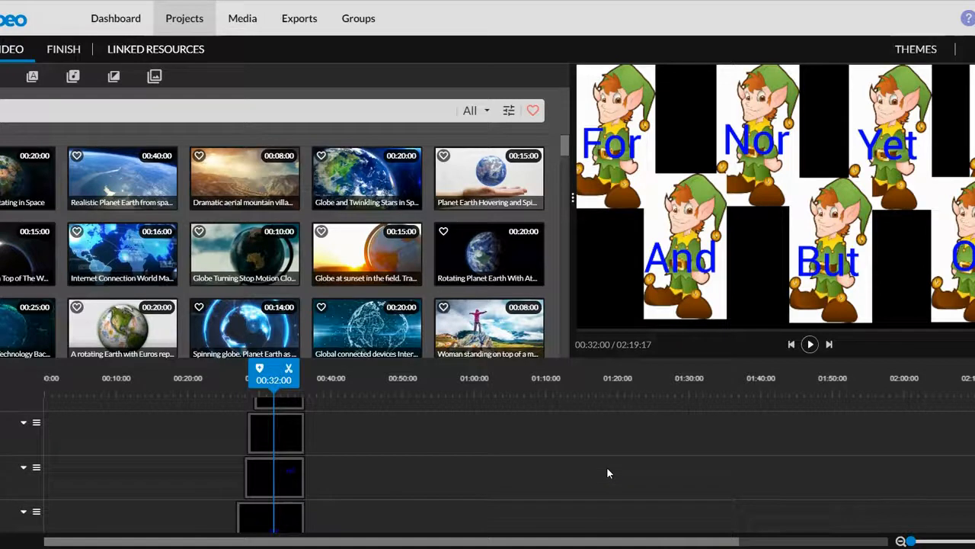
scroll(406, 448, "down", 2)
scroll(406, 445, "down", 5)
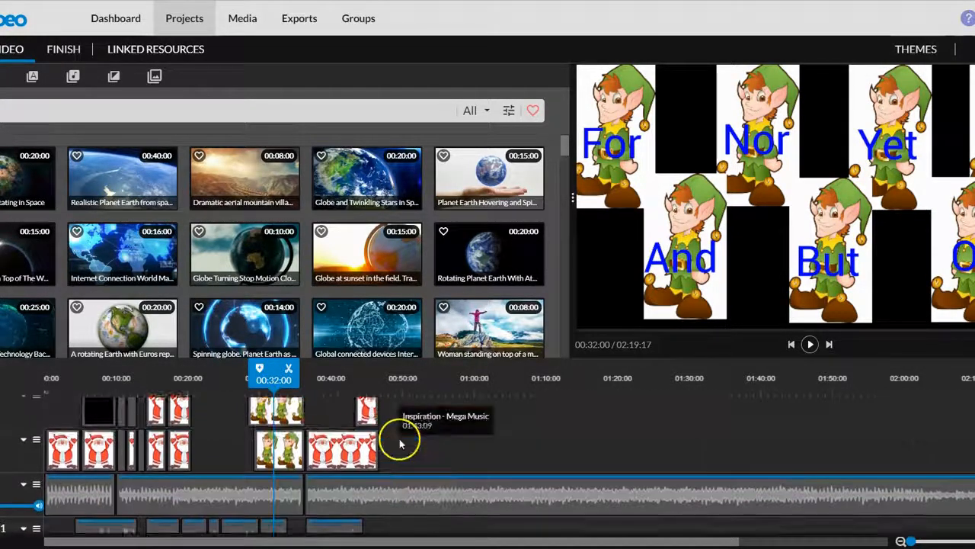
Try moving the elf clip on the lowest image track to start at 00:22:04 and return it to 00:29:05.
left_click_drag(272, 449, 221, 451)
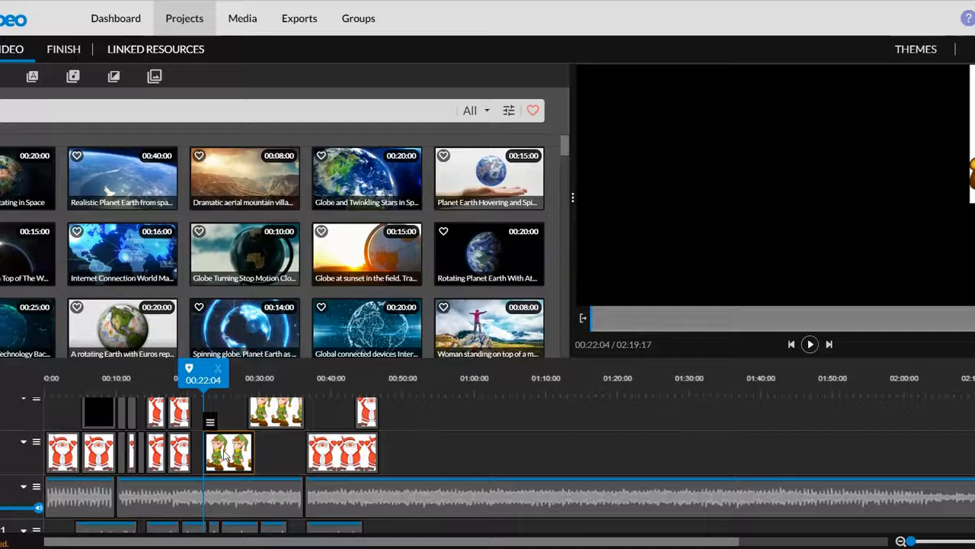
left_click_drag(221, 451, 276, 451)
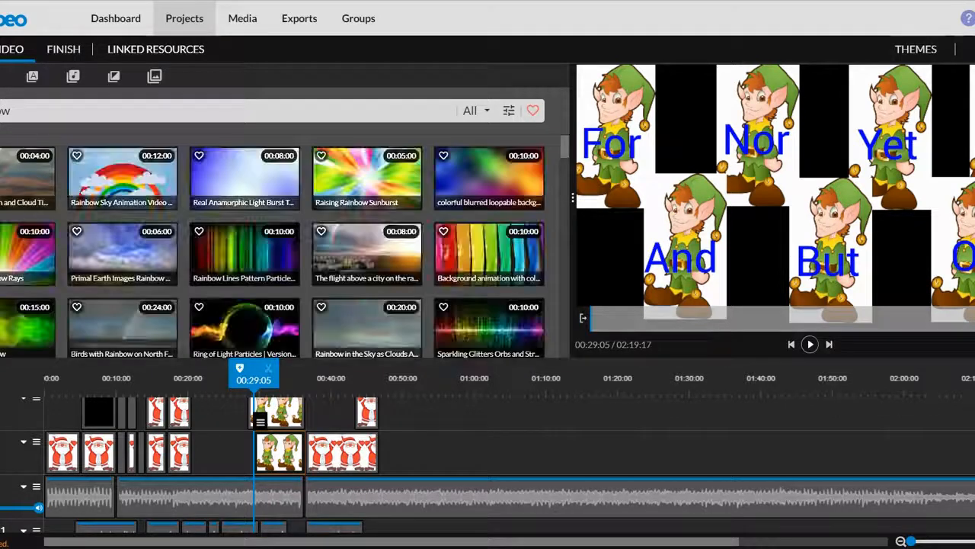
Check the media type filter and the refine-search options for the rainbow stock media search.
left_click(472, 111)
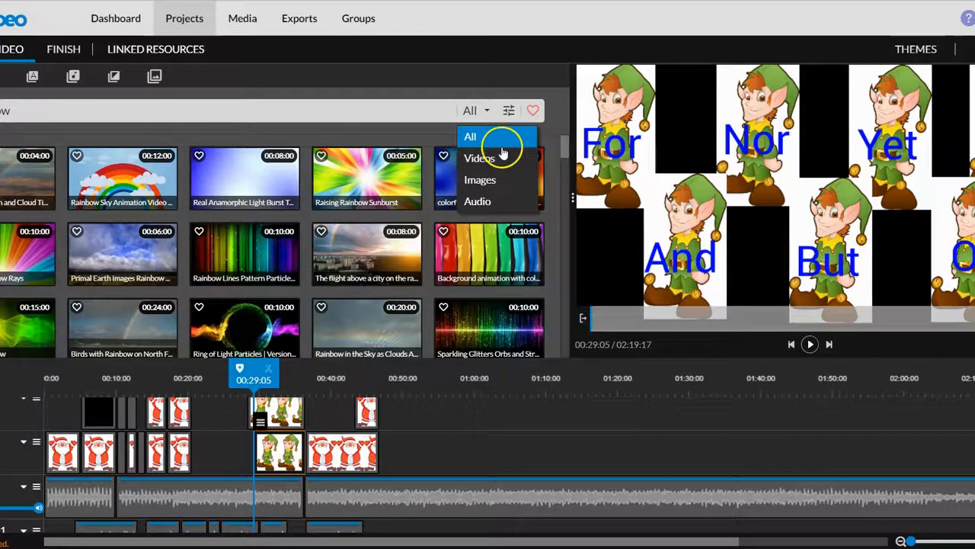
left_click(508, 111)
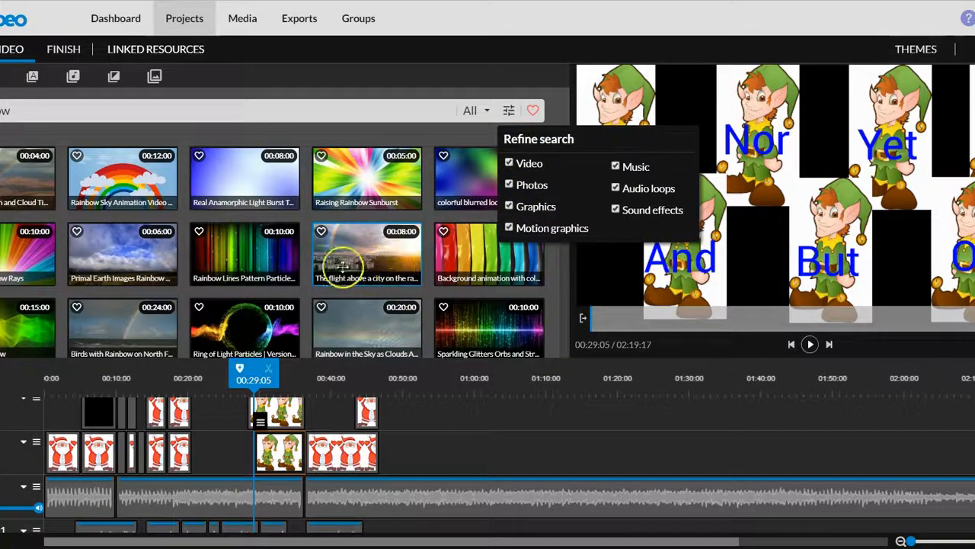
left_click(317, 135)
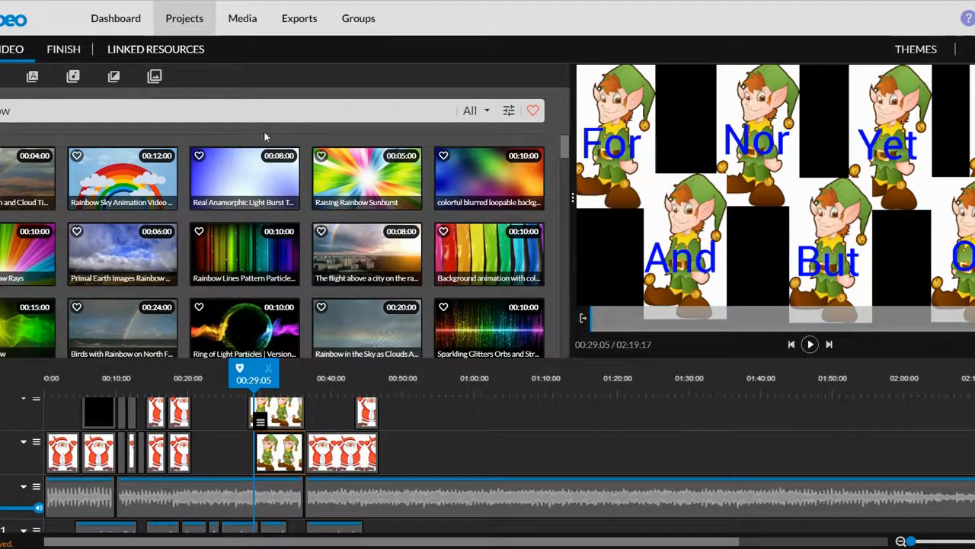
Preview rainbow stock clips, including Primal Earth Images Rainbow, Rainbow Reflections and Rainbow Rays of Sparkles.
left_click(145, 254)
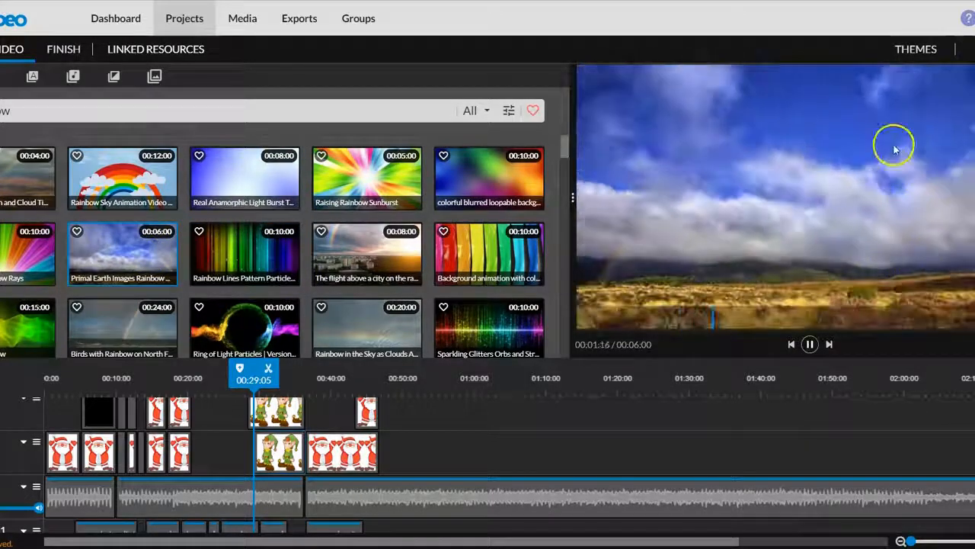
scroll(424, 214, "down", 2)
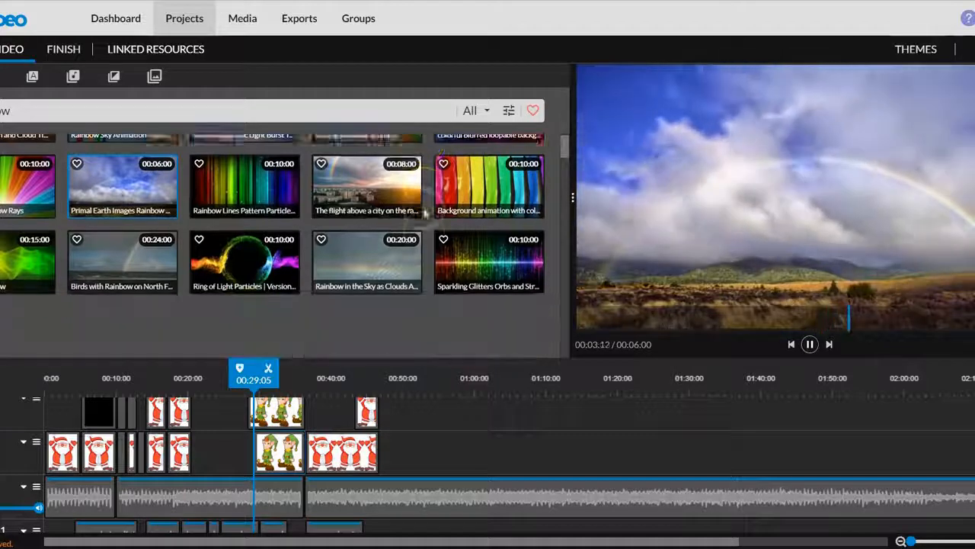
left_click(346, 299)
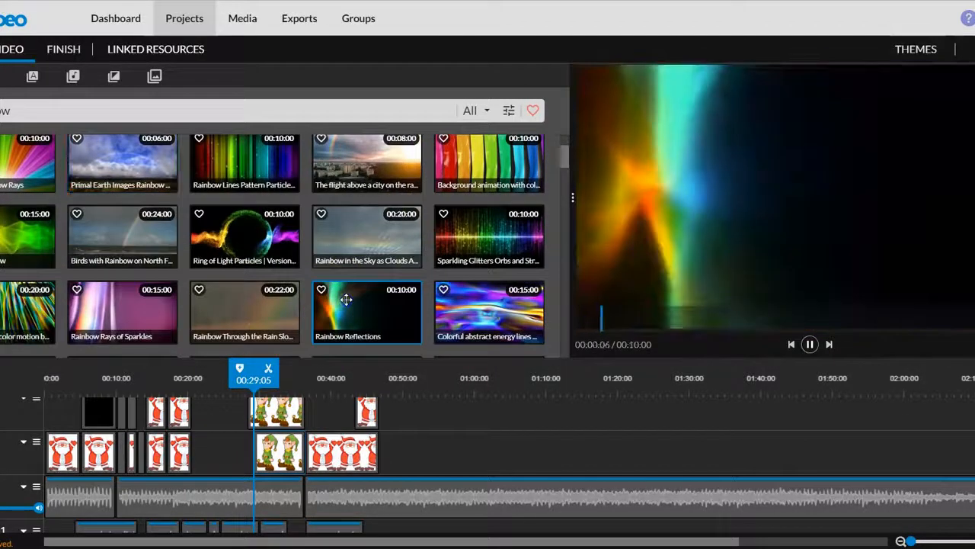
left_click(265, 308)
left_click(104, 318)
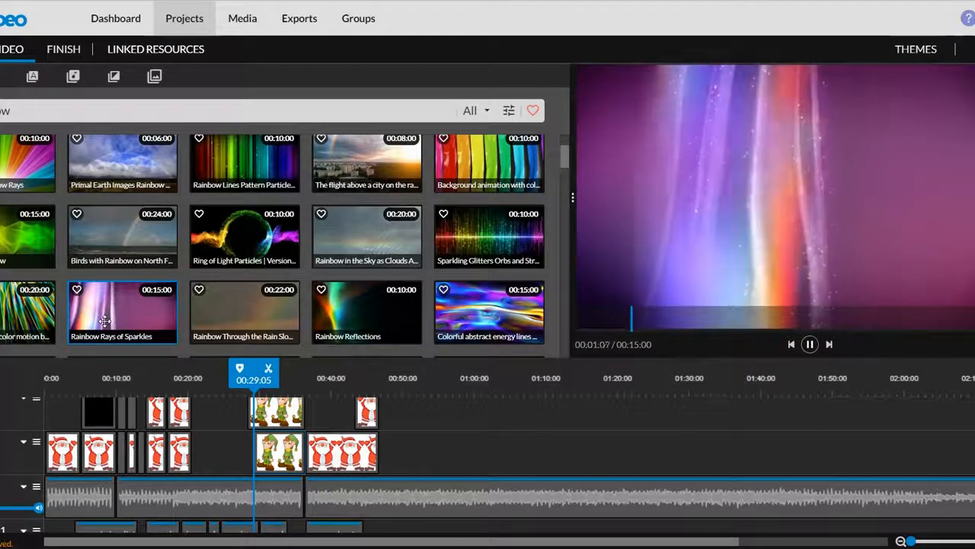
left_click(207, 250)
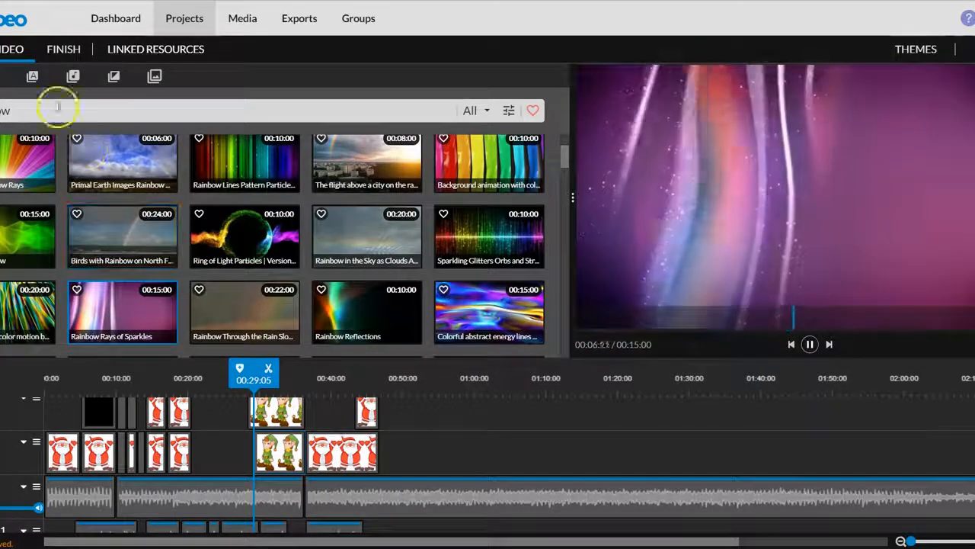
Open the D&D folder in the personal media library and browse its recordings and images.
left_click(1, 76)
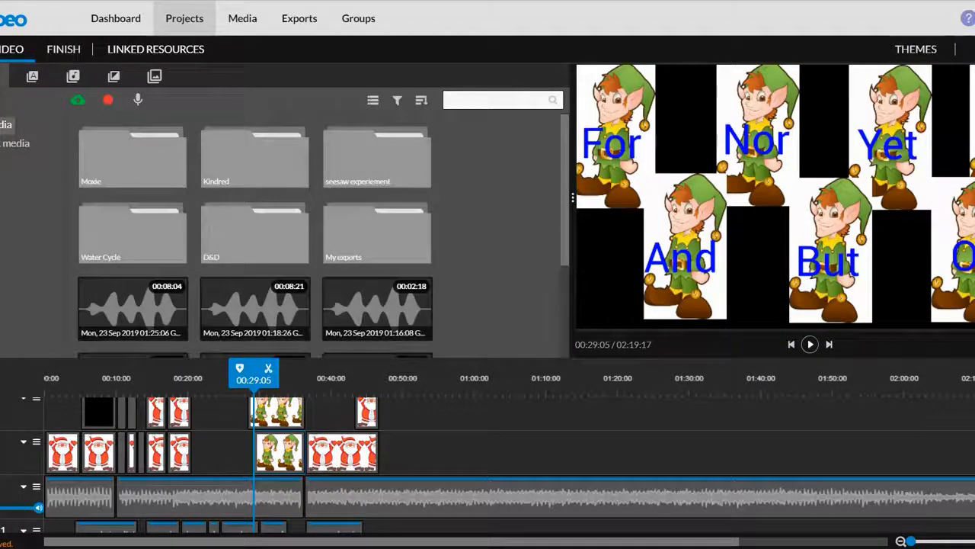
left_click(251, 242)
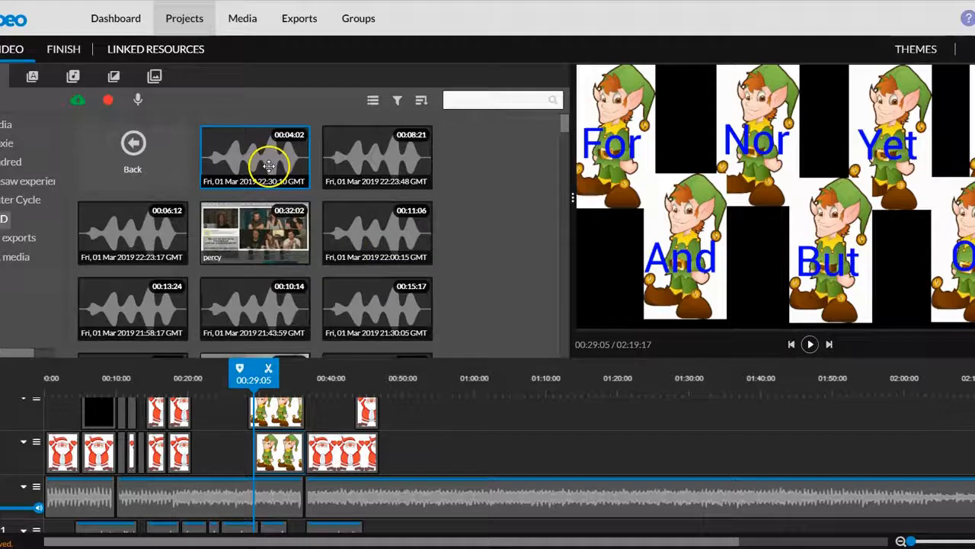
scroll(248, 236, "down", 5)
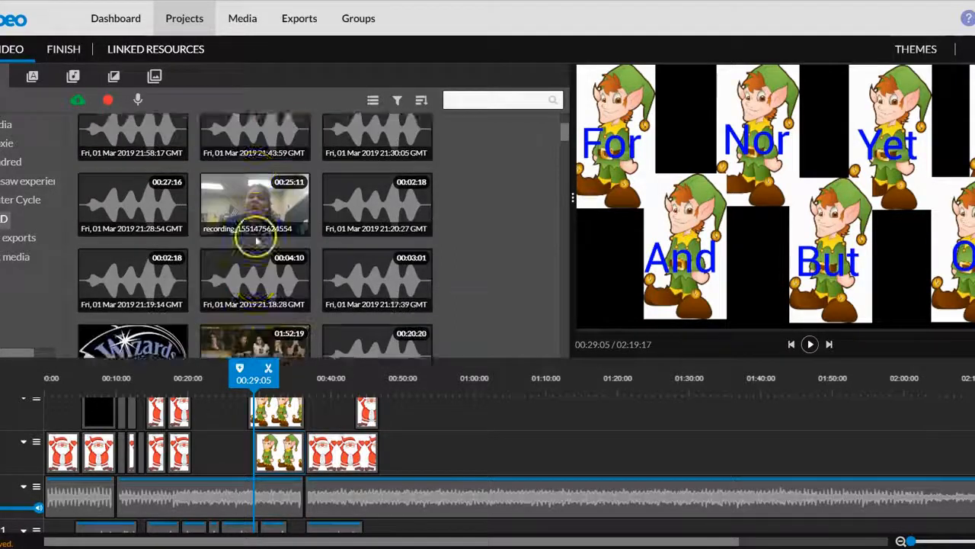
scroll(255, 237, "down", 2)
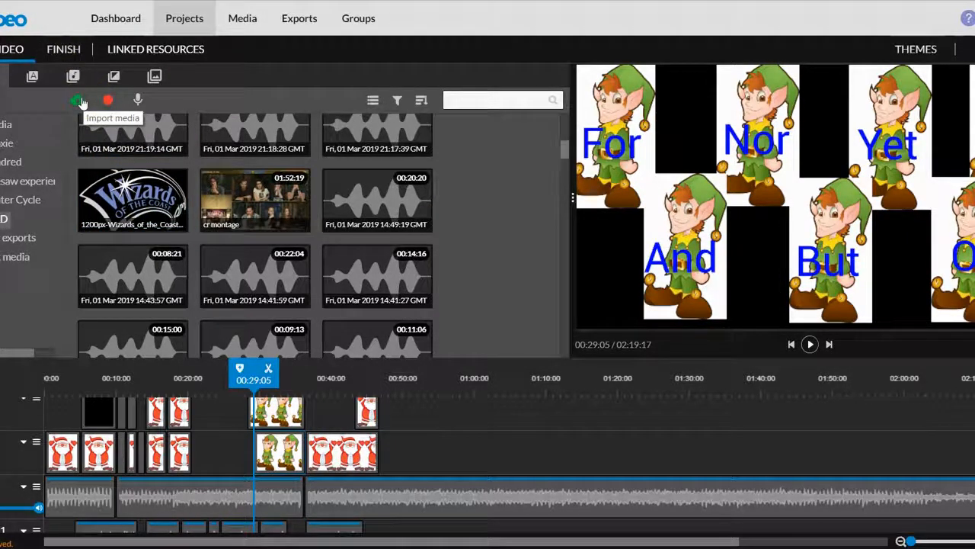
Open the text template library and preview the Whisper - Title motion title.
left_click(30, 83)
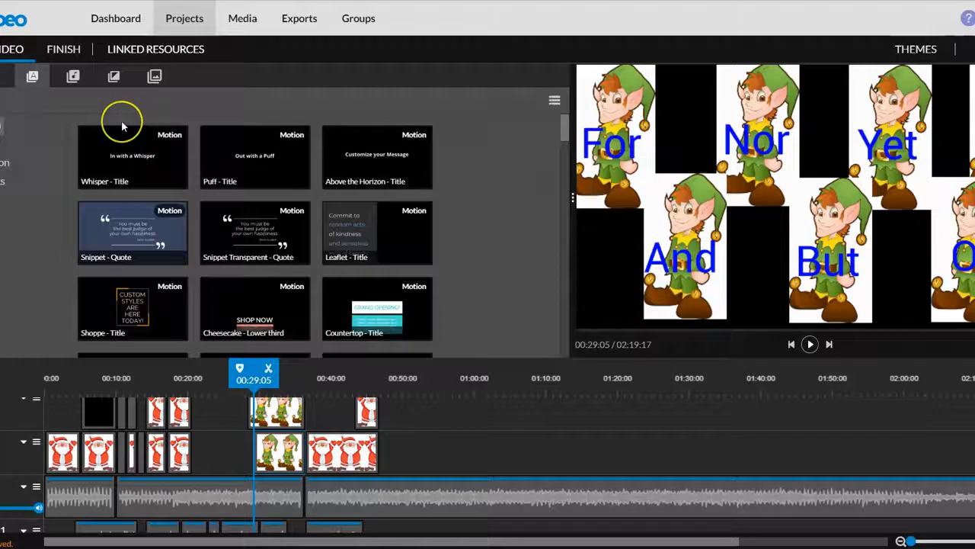
left_click(152, 176)
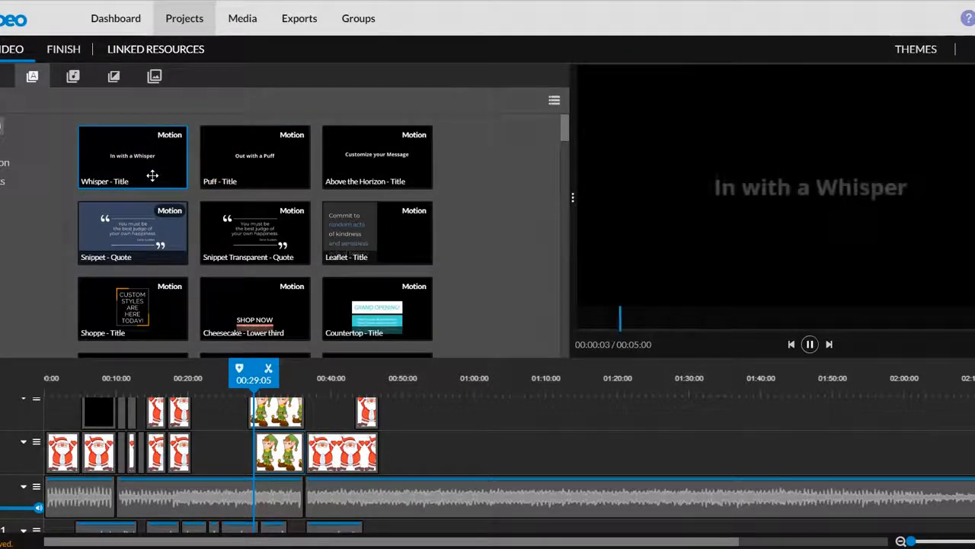
left_click(225, 160)
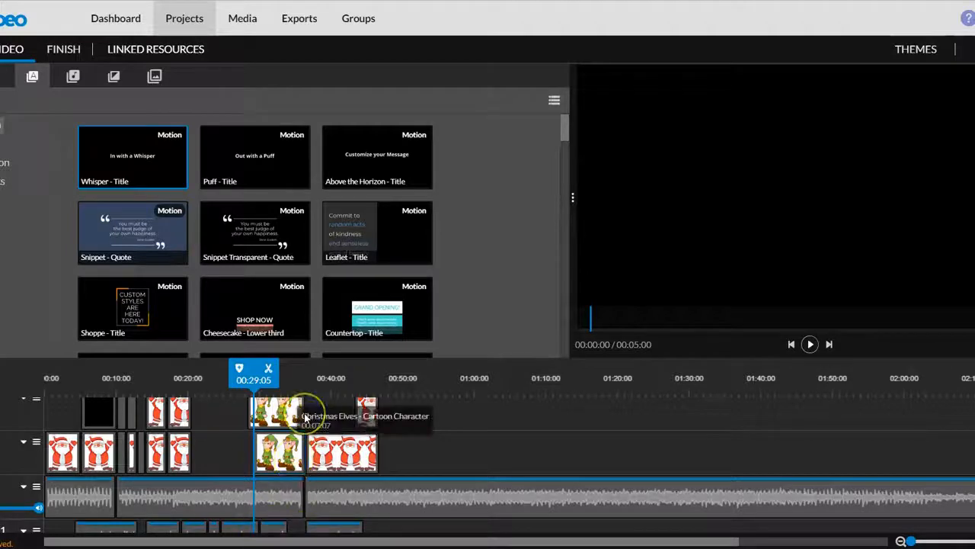
Inspect the text clip over the Santa at 00:06:15 and play the elf section up to the FANBOYS title at 00:34:05.
scroll(305, 418, "up", 1)
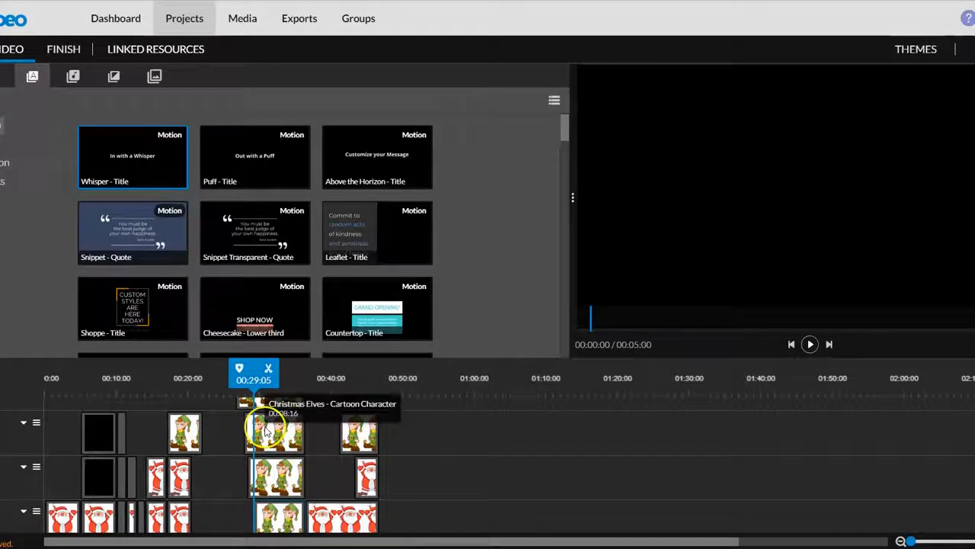
left_click(88, 431)
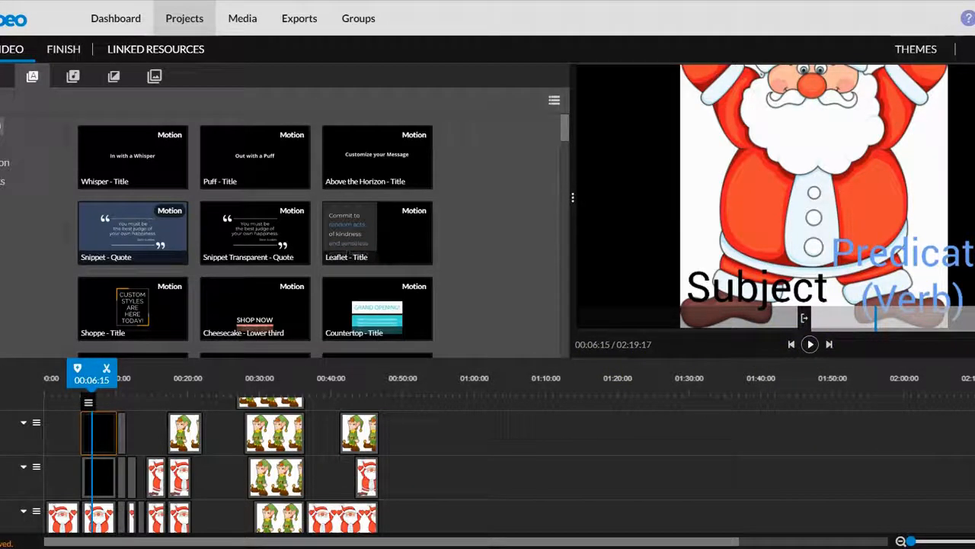
scroll(488, 465, "up", 3)
left_click(248, 387)
left_click(807, 346)
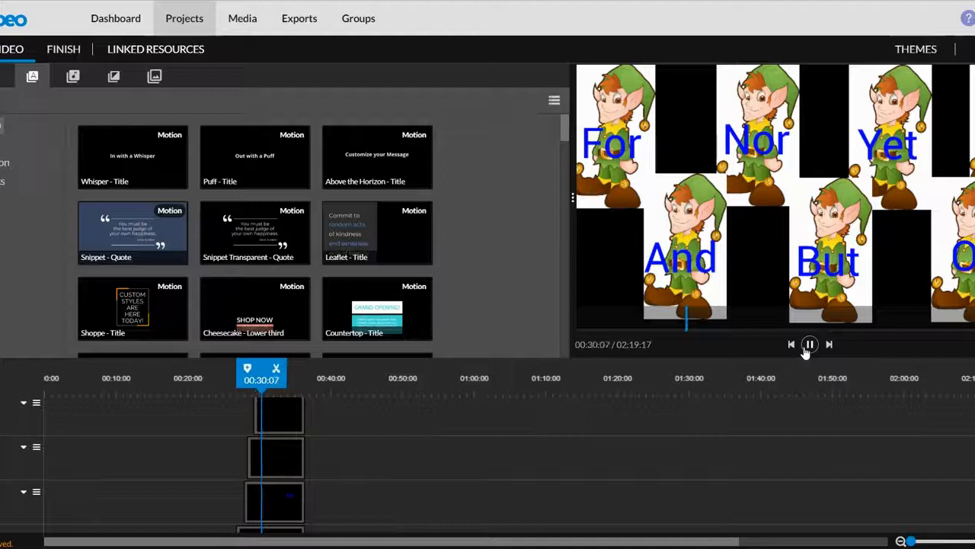
left_click(807, 346)
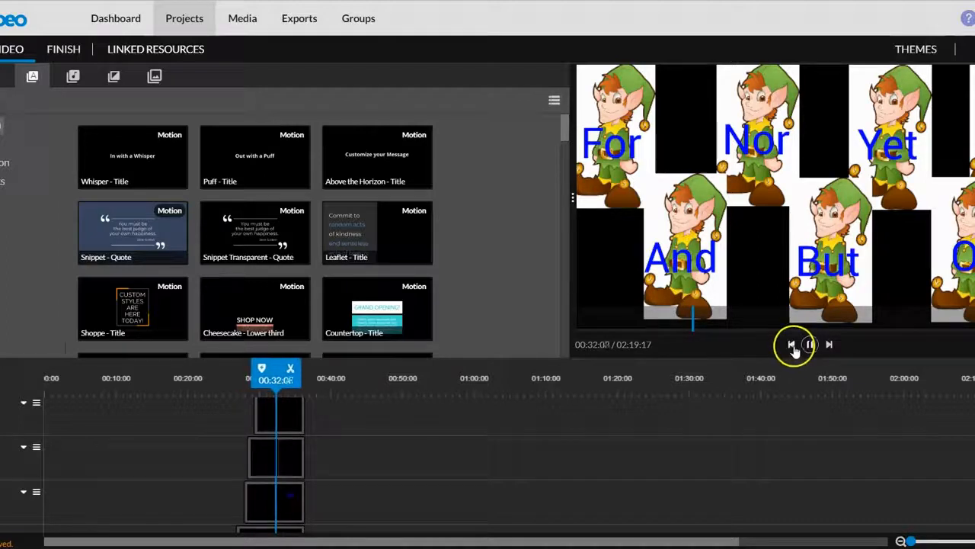
left_click(808, 347)
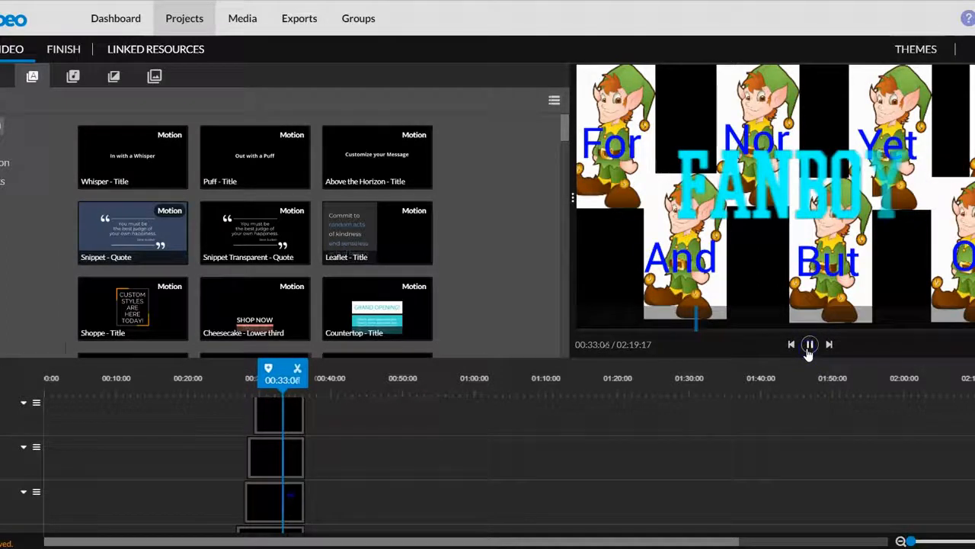
left_click(808, 346)
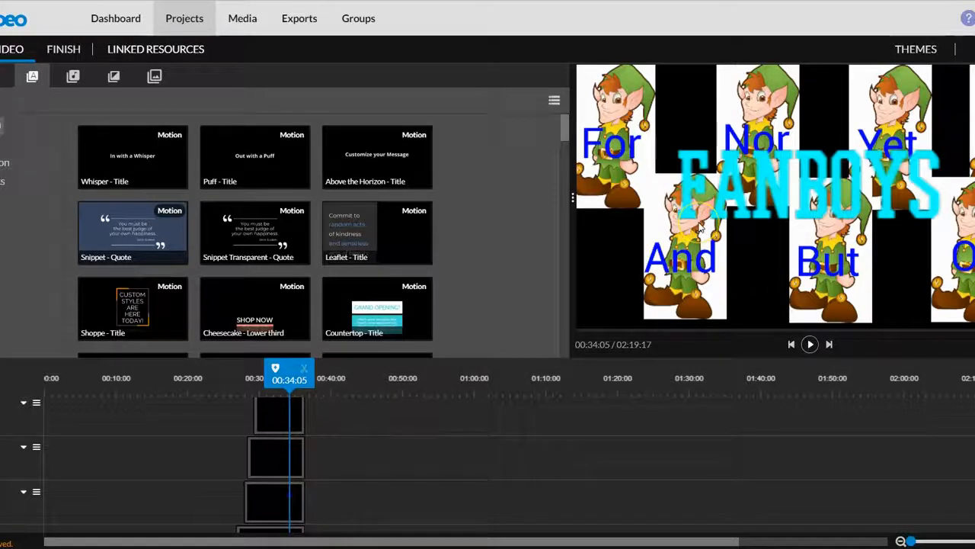
Browse the transitions, audio and graphics libraries, previewing the Cross blur transition.
left_click(114, 76)
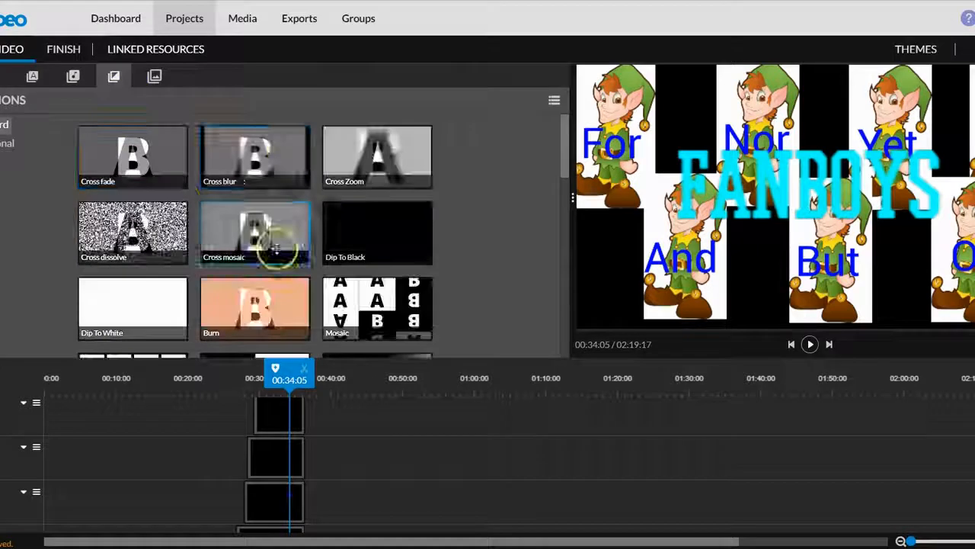
left_click(262, 152)
left_click(388, 223)
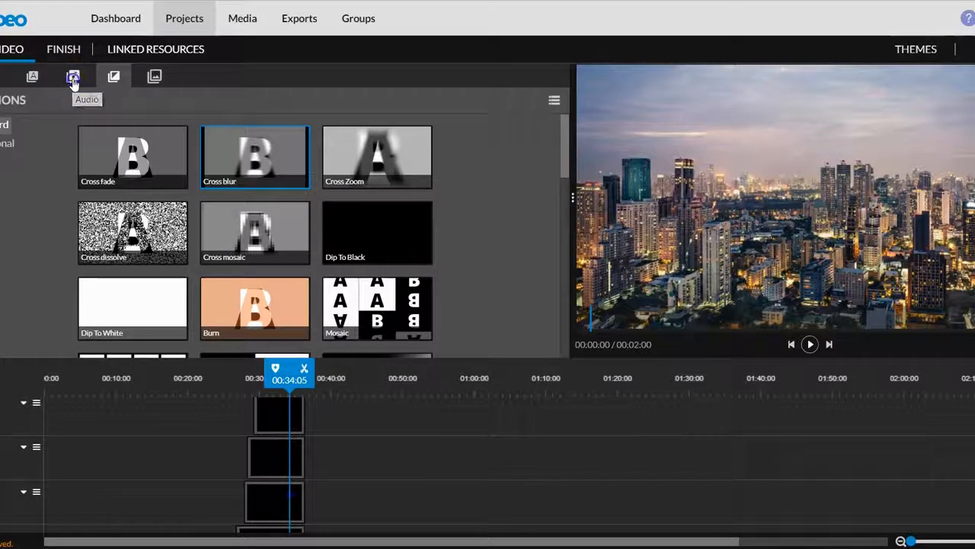
left_click(73, 78)
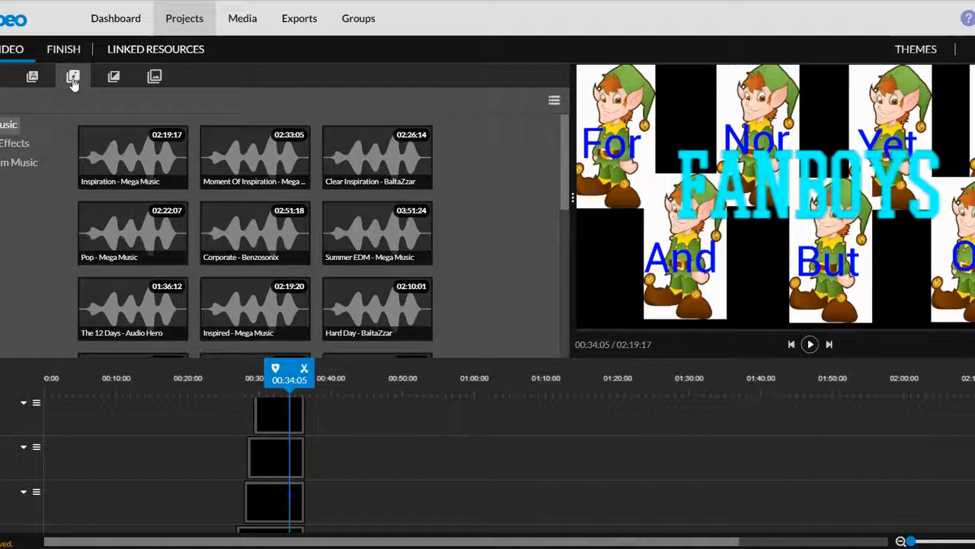
left_click(156, 78)
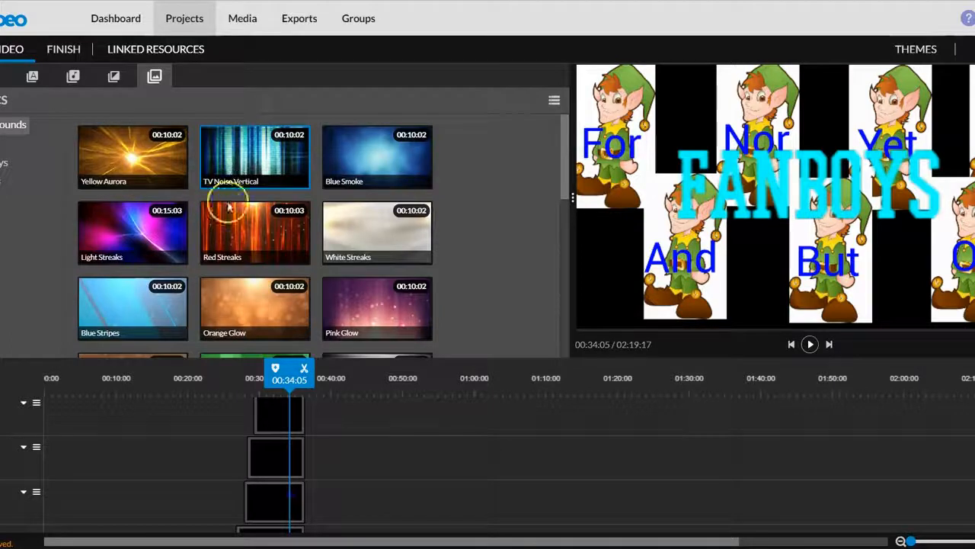
Select the clip on the middle visible track, adjust its end trim at about 00:36:12, and return the playhead to 00:34:06.
left_click(282, 472)
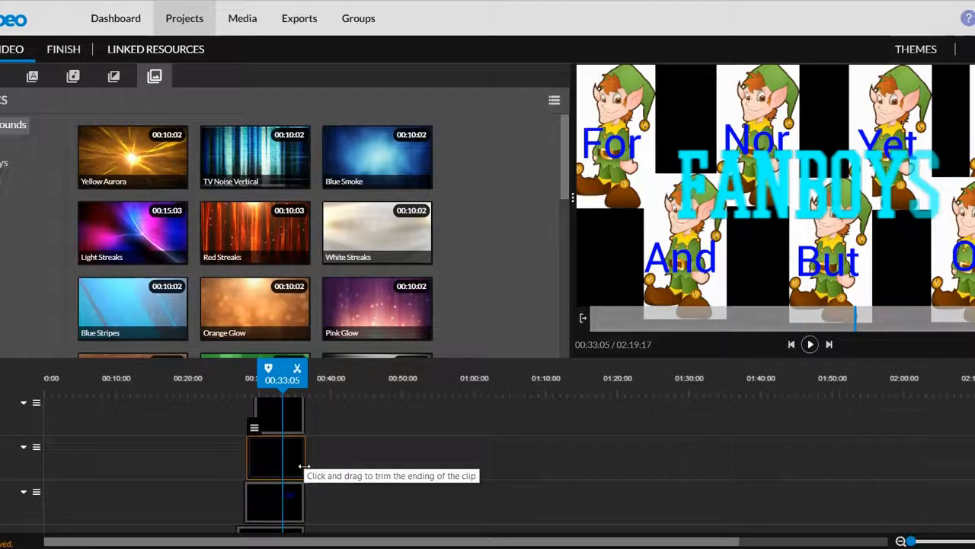
mouse_move(303, 466)
left_mouse_down()
mouse_move(411, 464)
mouse_move(304, 457)
left_mouse_up()
left_click(455, 479)
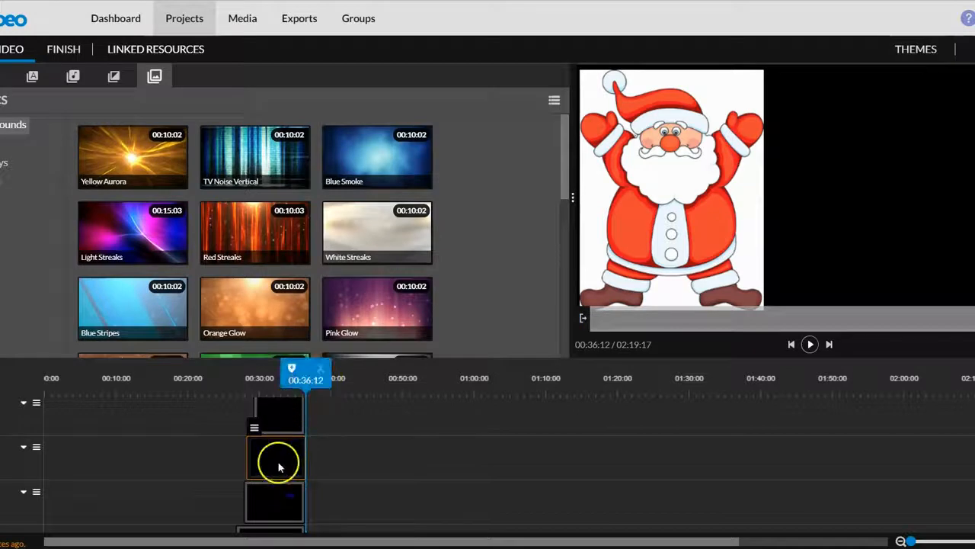
left_click_drag(304, 384, 290, 383)
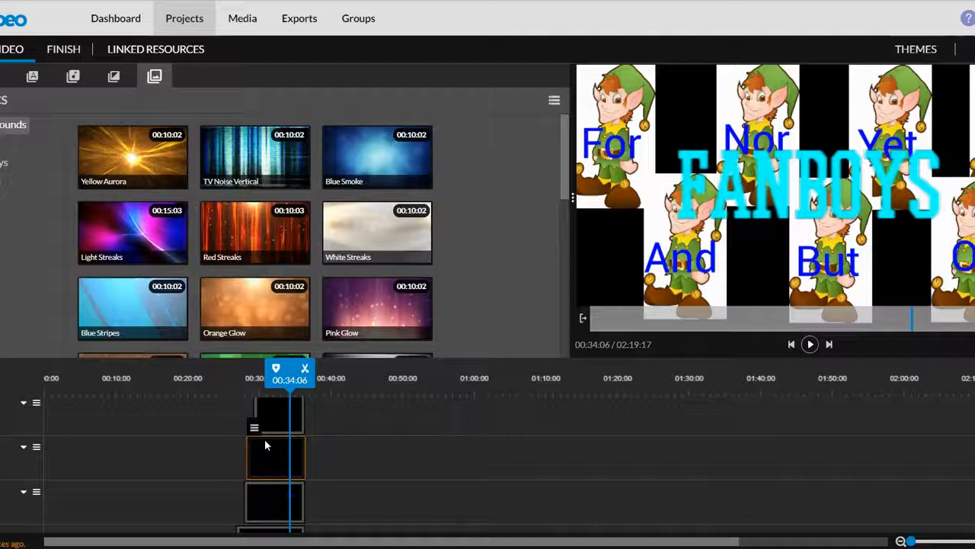
Return to the personal media library's D&D folder and open the voice-over recorder.
left_click(204, 326)
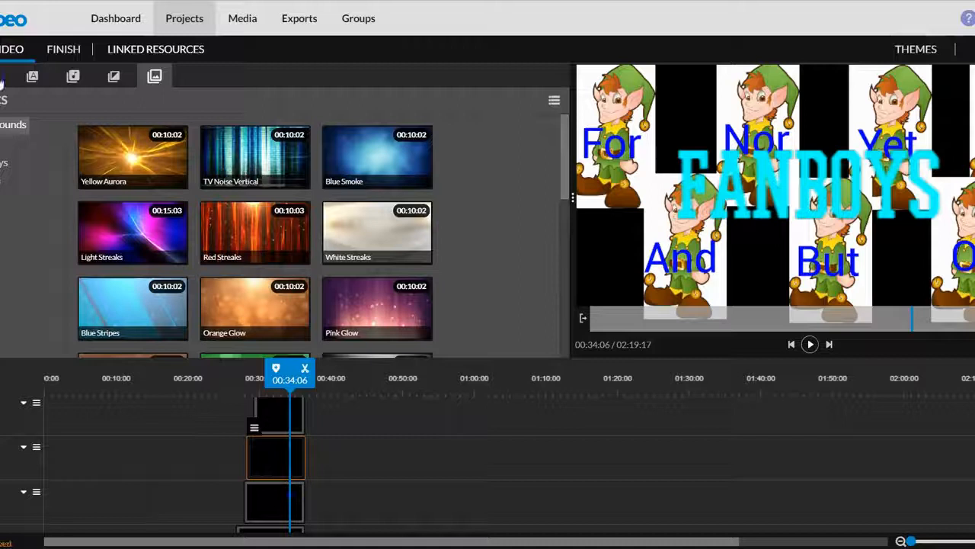
left_click(7, 73)
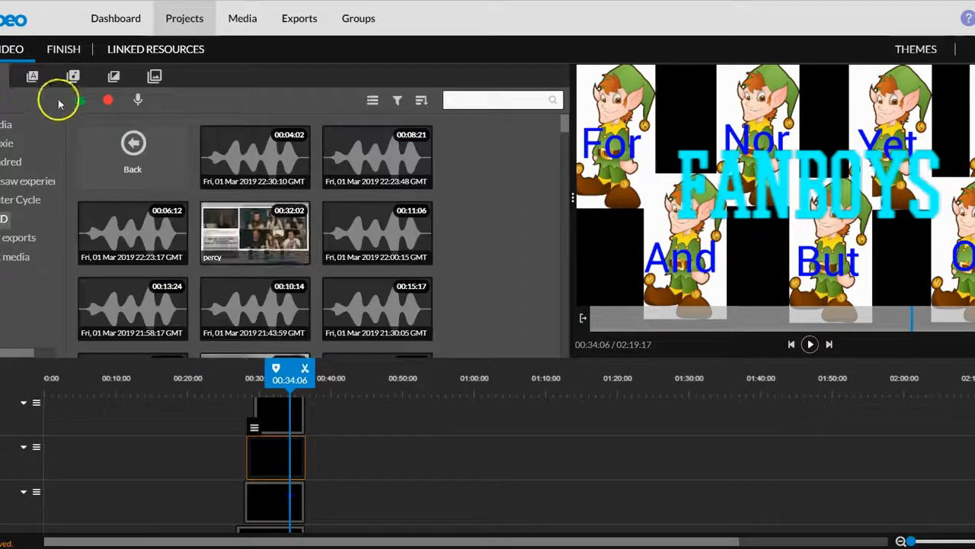
left_click(142, 99)
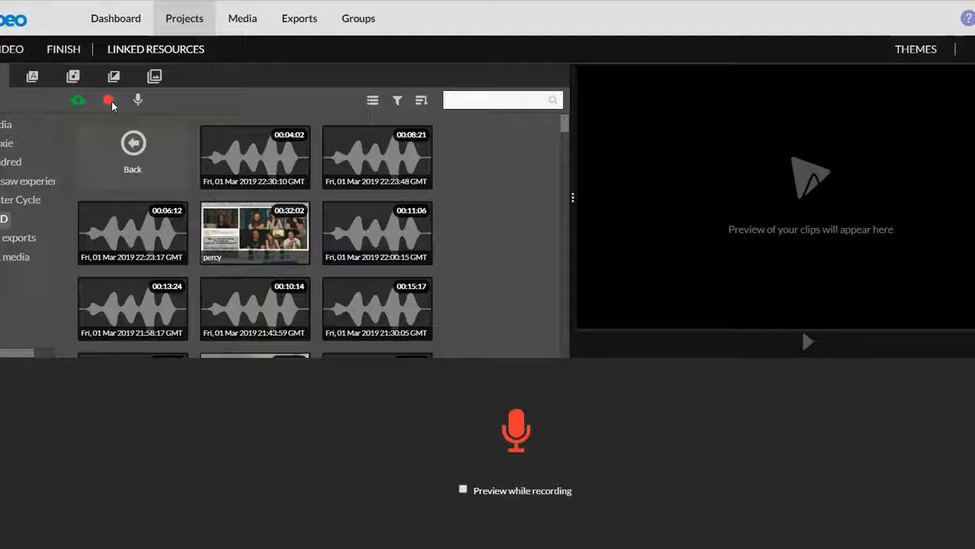
Leave the voice-over recorder and open the finish page with the export title set to My Video 1.
left_click(64, 50)
left_click(610, 342)
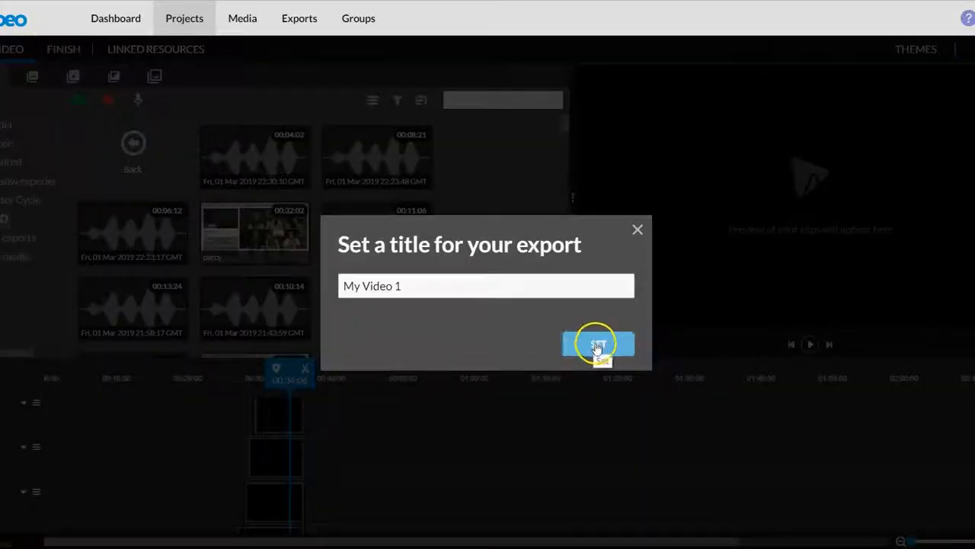
left_click(600, 357)
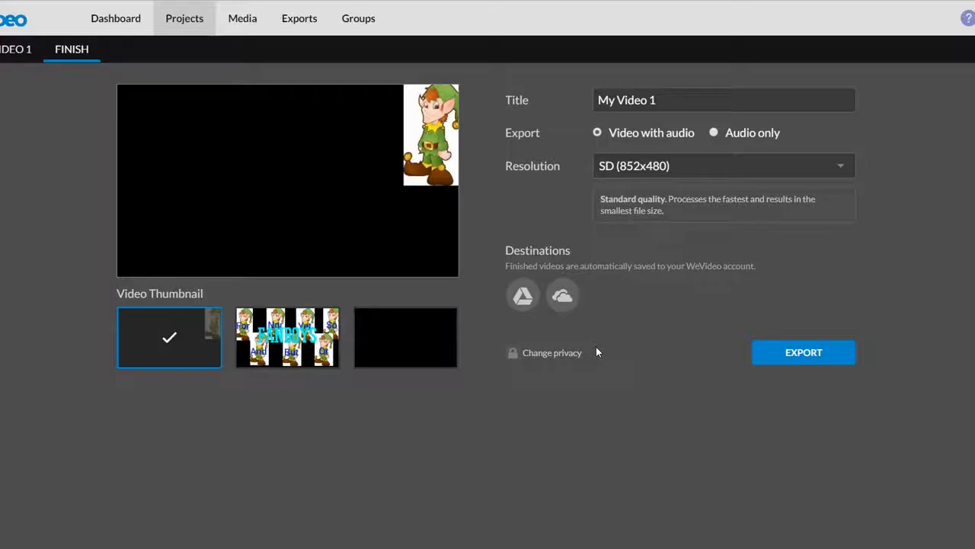
Review the export resolution options, keeping SD (852x480), and inspect the Google Drive and OneDrive destinations.
left_click(626, 170)
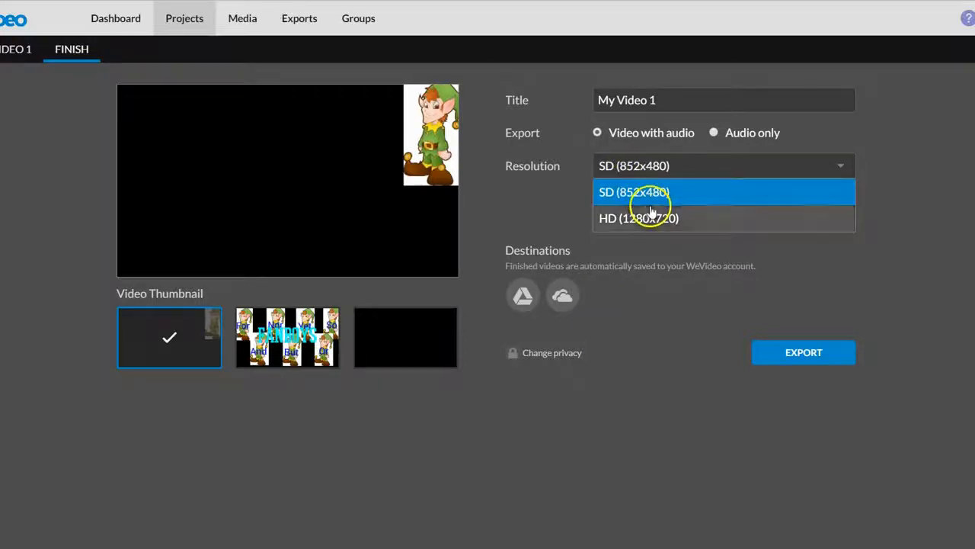
left_click(665, 268)
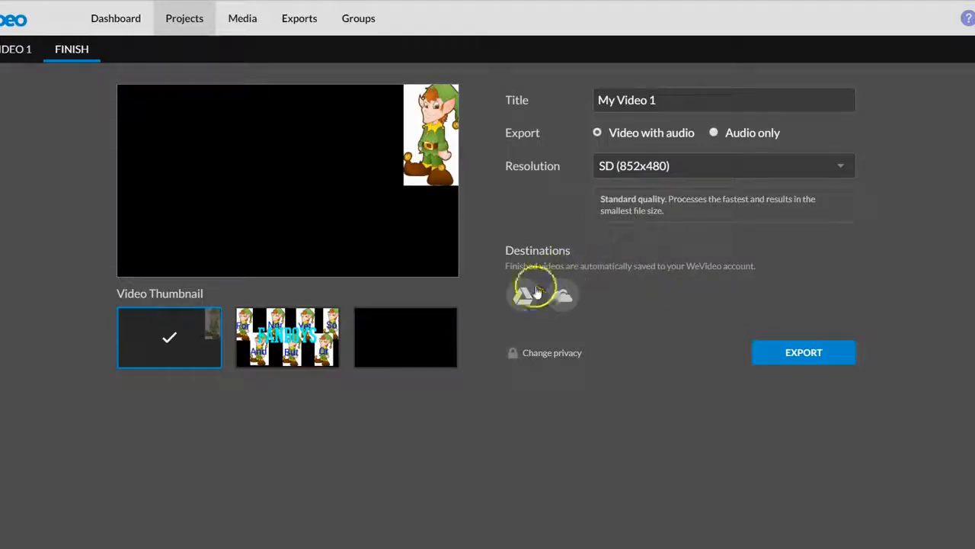
left_click(561, 299)
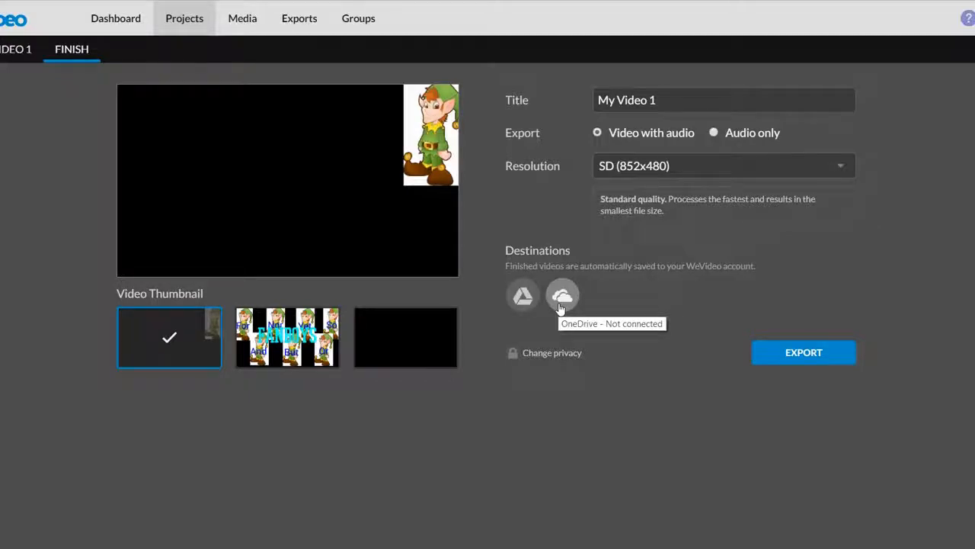
left_click(562, 301)
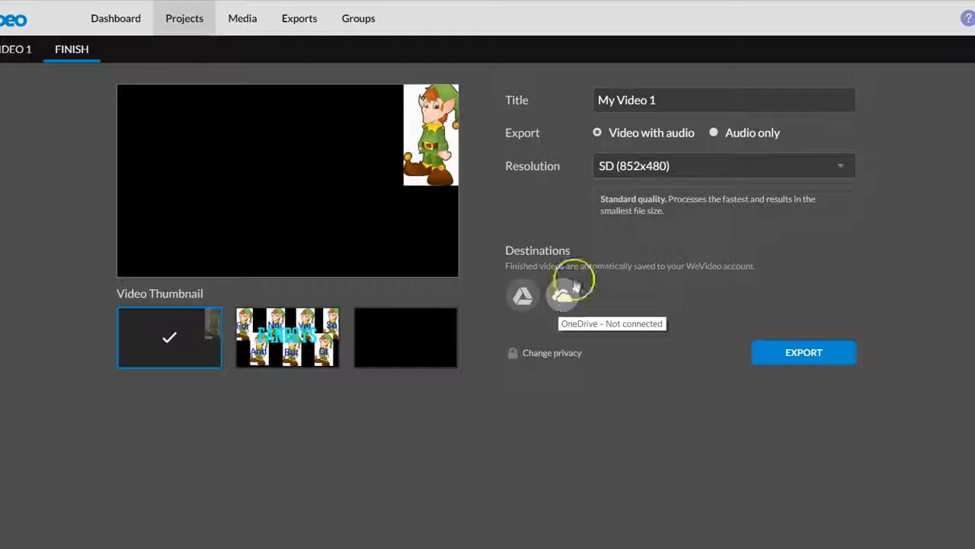